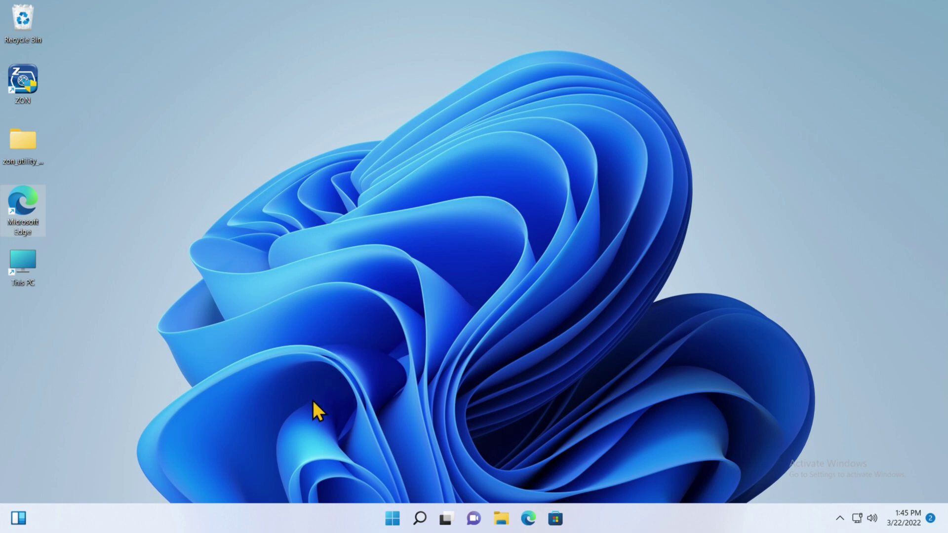
Step: Sign in to the ASUS router's web interface from Edge with the admin username and password
double_click(19, 191)
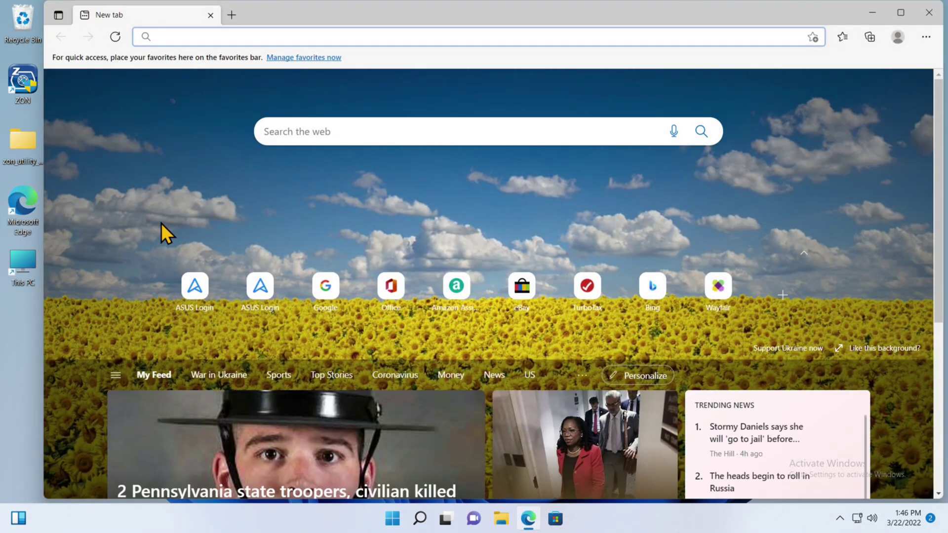
left_click(196, 286)
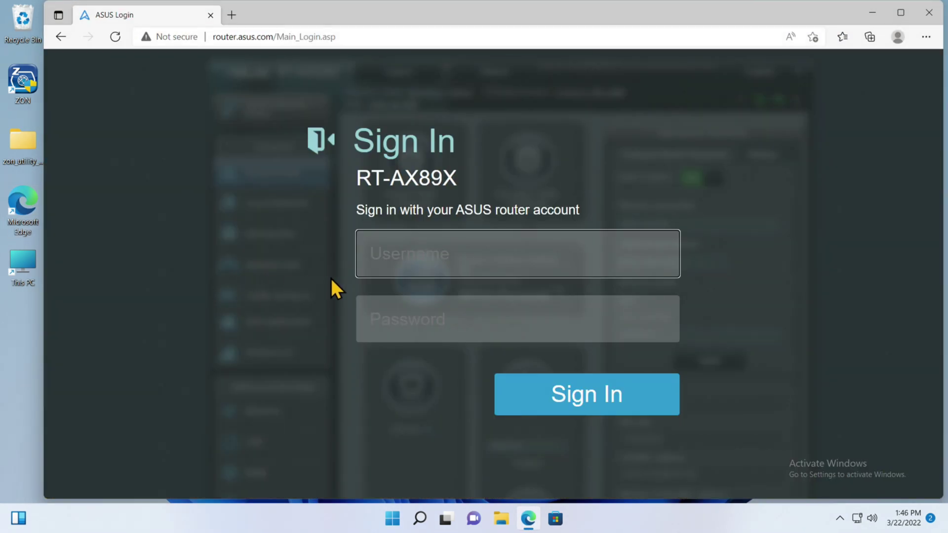
type("Admin")
key("Tab")
type("••••••••")
key("Return")
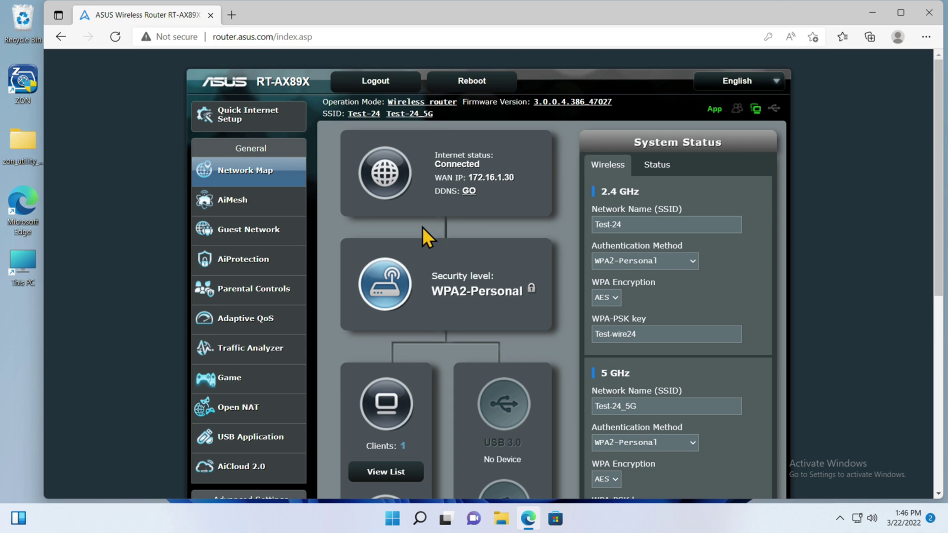
Step: Scroll the RT-AX89X dashboard and go to the router's LAN IP settings
scroll(425, 236, "down", 3)
scroll(423, 223, "down", 2)
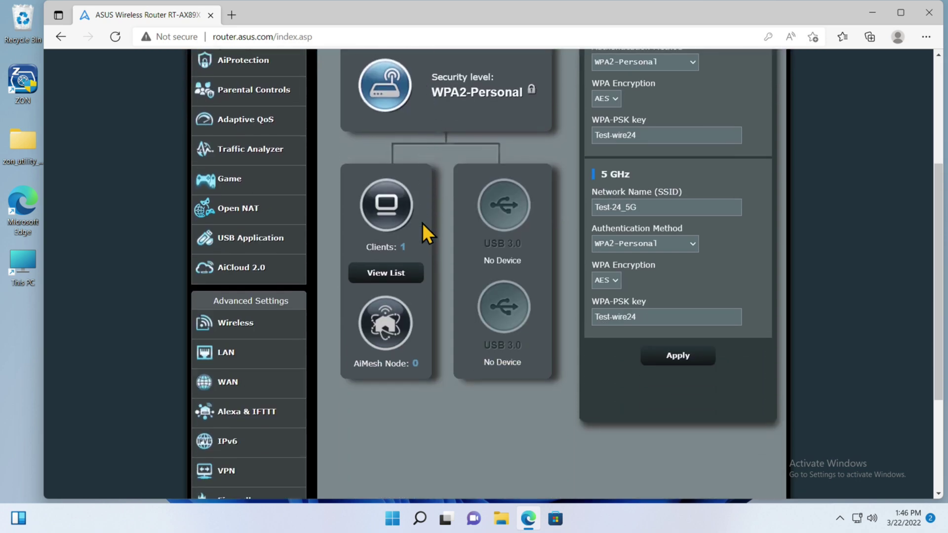
left_click(233, 355)
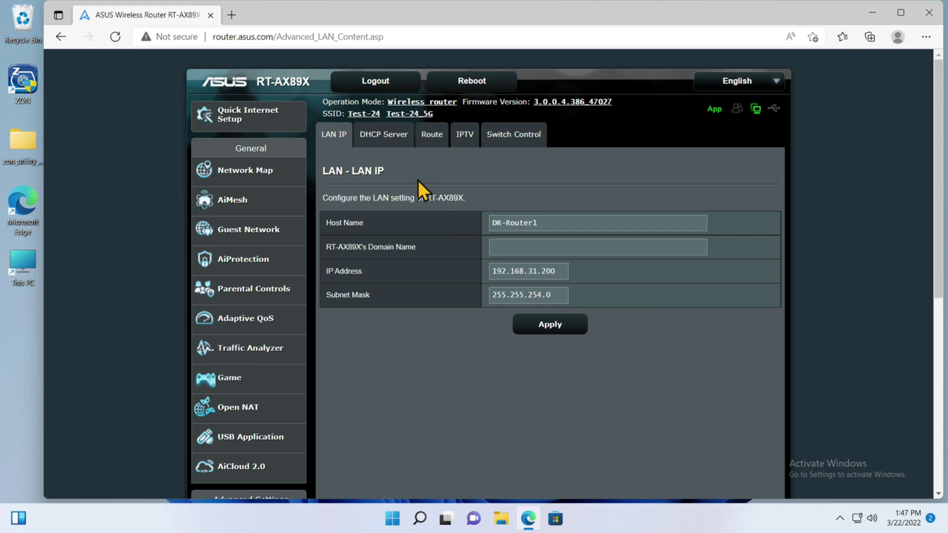
Step: Check the router's DHCP pool (192.168.30.2–192.168.31.199), then return to the Start menu
left_click(384, 147)
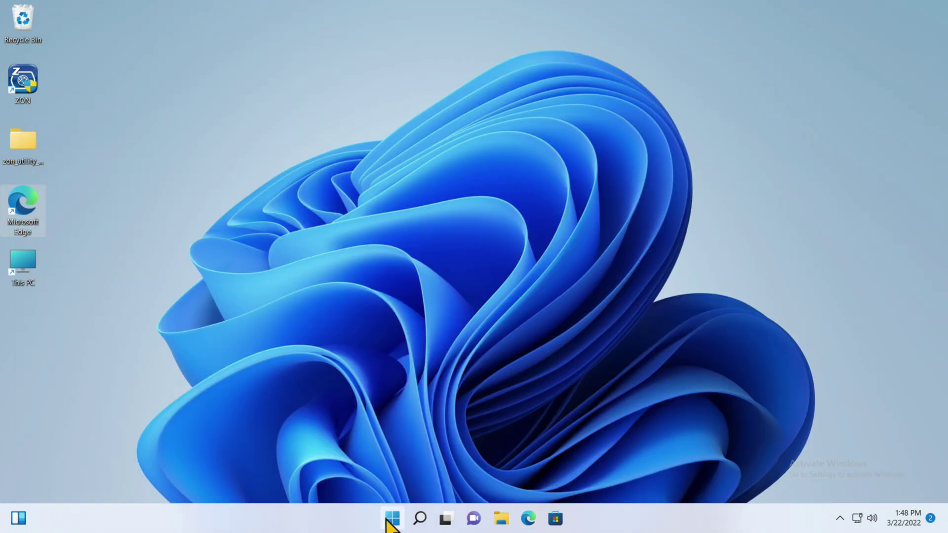
left_click(393, 519)
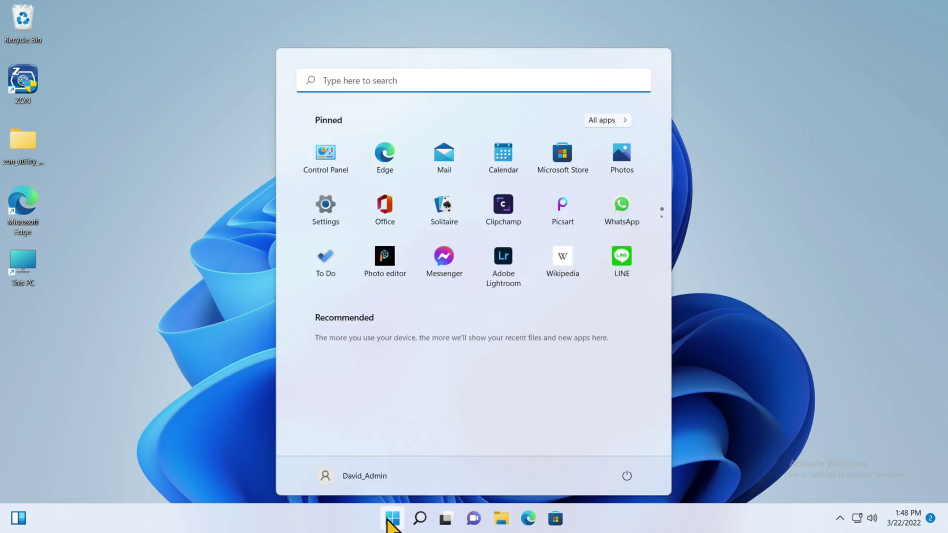
Step: Open the Realtek Ethernet adapter's properties via Network and Sharing Center's adapter settings
left_click(320, 157)
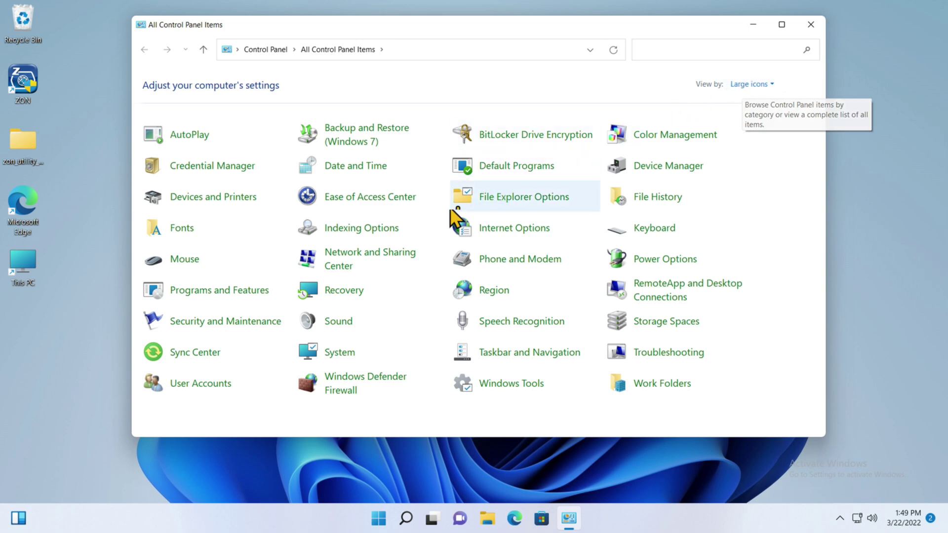
left_click(348, 265)
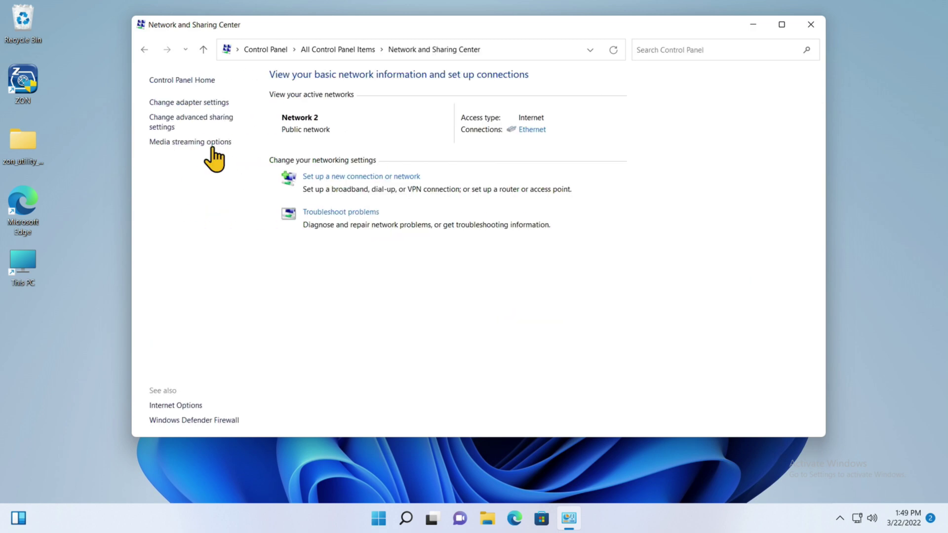
left_click(164, 104)
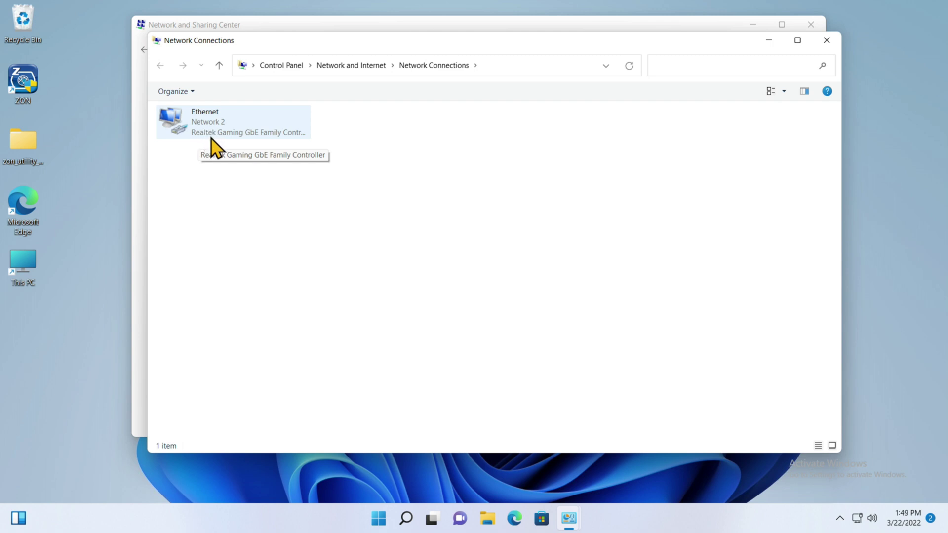
left_click(212, 127)
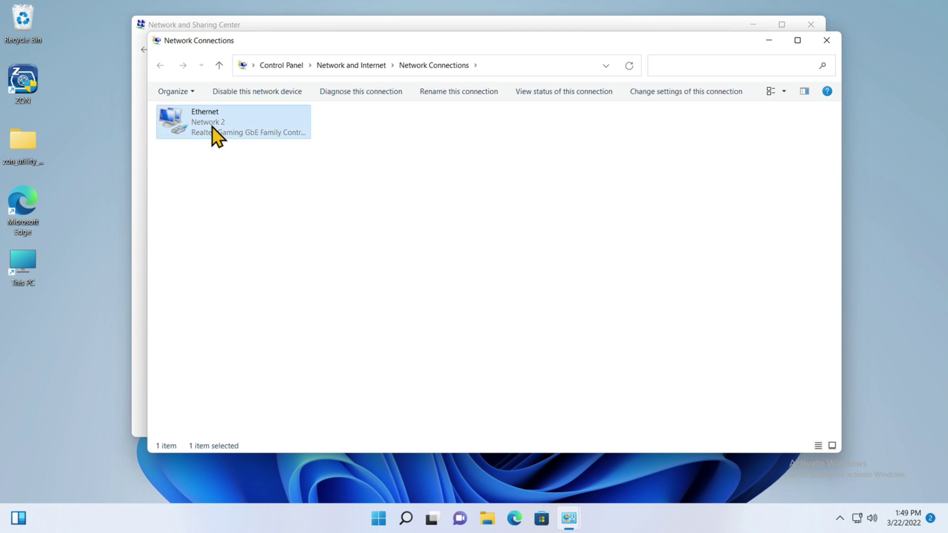
right_click(214, 130)
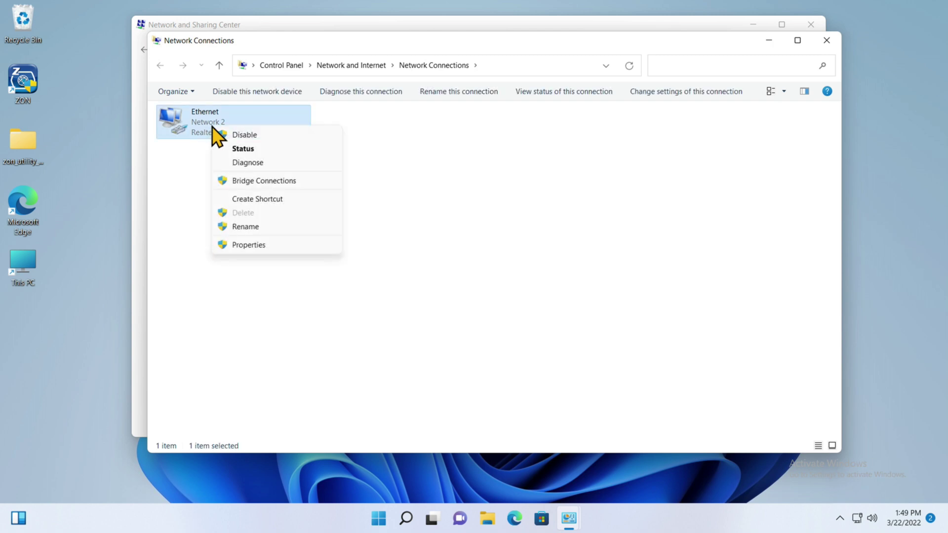
left_click(254, 245)
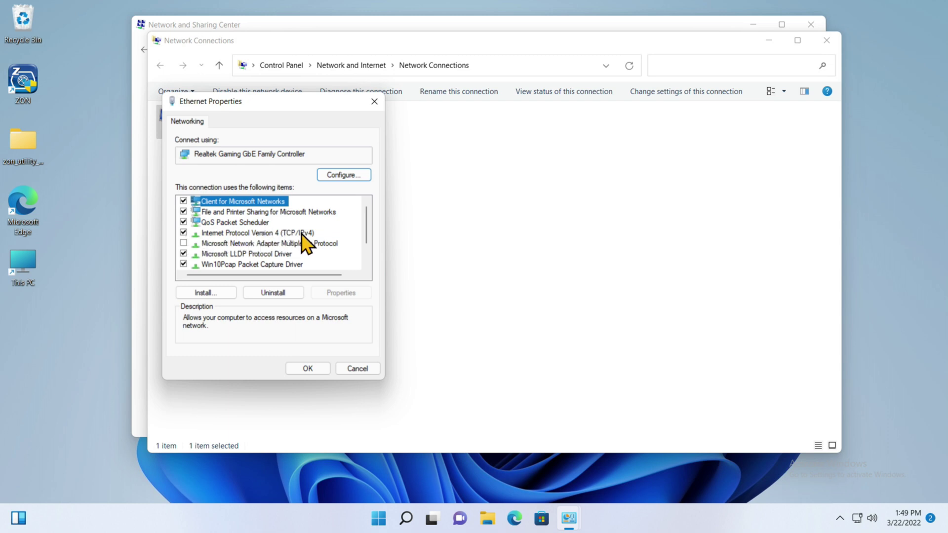
Step: Open the Internet Protocol Version 4 (TCP/IPv4) properties of the Ethernet adapter
left_click(270, 233)
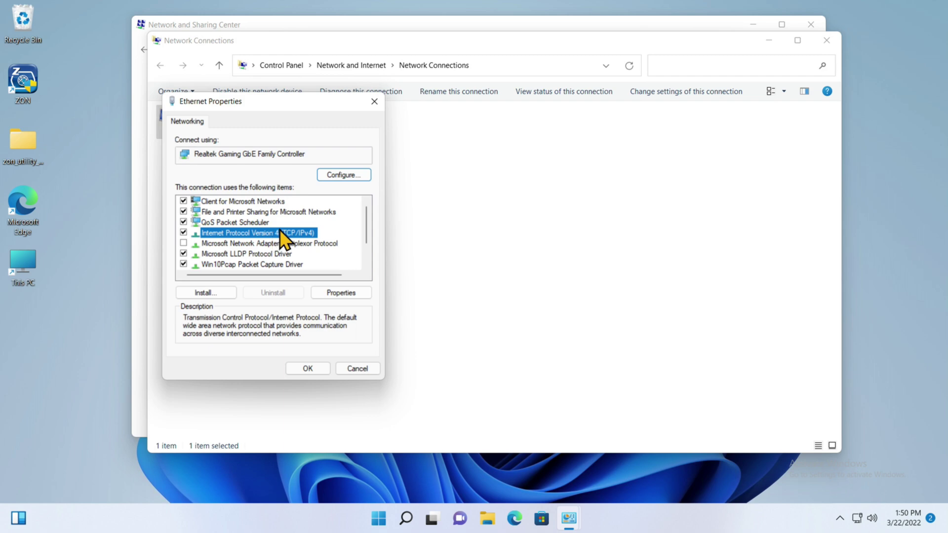
left_click(328, 295)
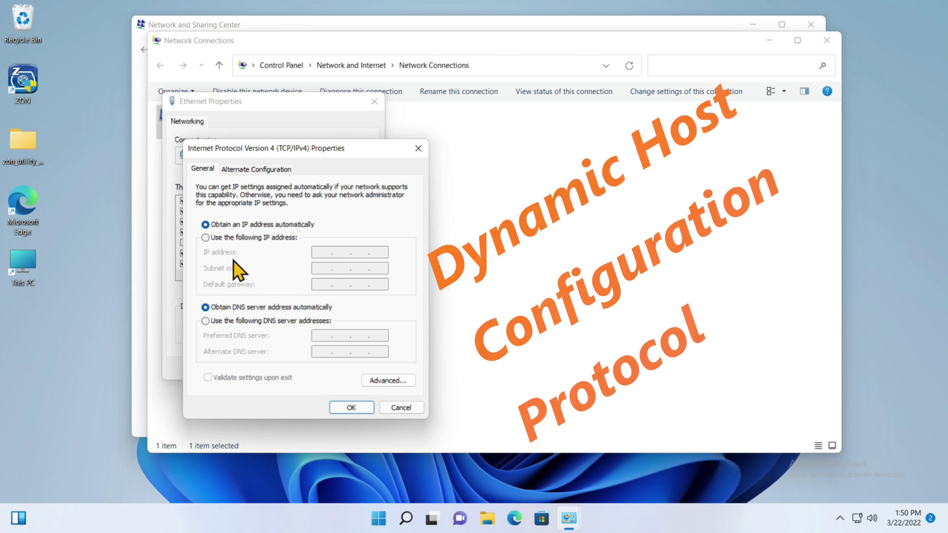
Step: Set static IP 192.168.31.210, mask 255.255.254.0, gateway 192.168.31.200
left_click(206, 237)
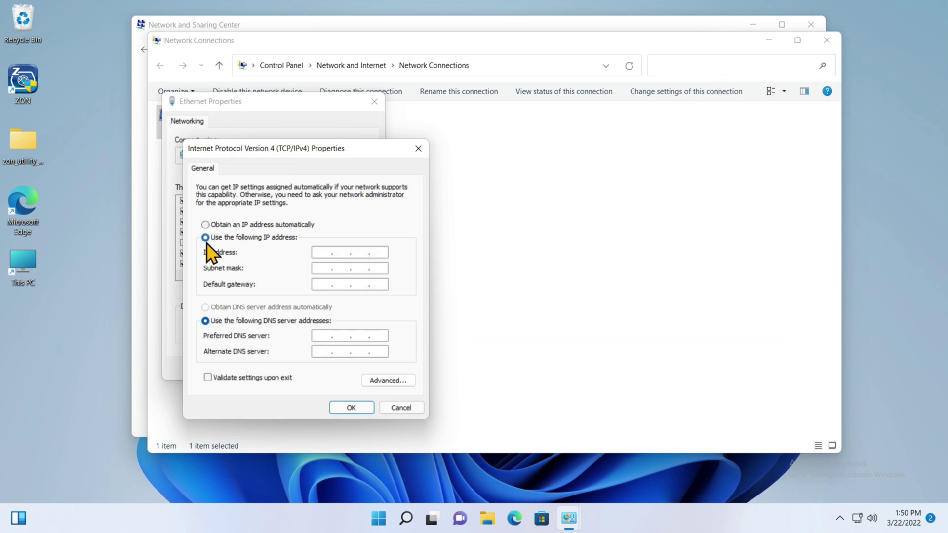
left_click(317, 253)
type("192.168.31.210")
left_click(324, 268)
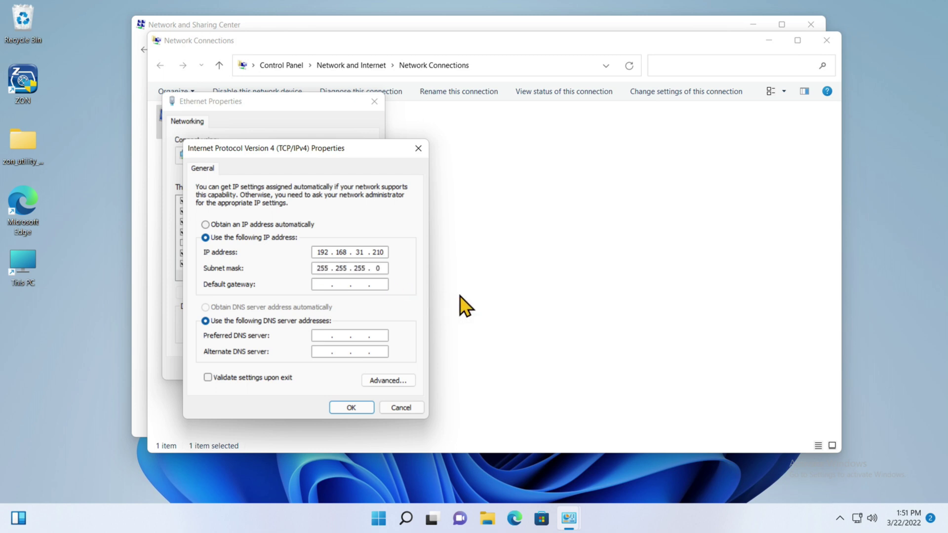
left_click(366, 268)
key("BackSpace")
type("4 . 0")
left_click(323, 284)
type("192 . 168 . 31 . 200")
Step: Set DNS servers 8.8.8.8 and 8.8.4.4, save, and close Ethernet Properties
left_click(322, 334)
type("8.8.8.8")
left_click(318, 351)
type("8.8.")
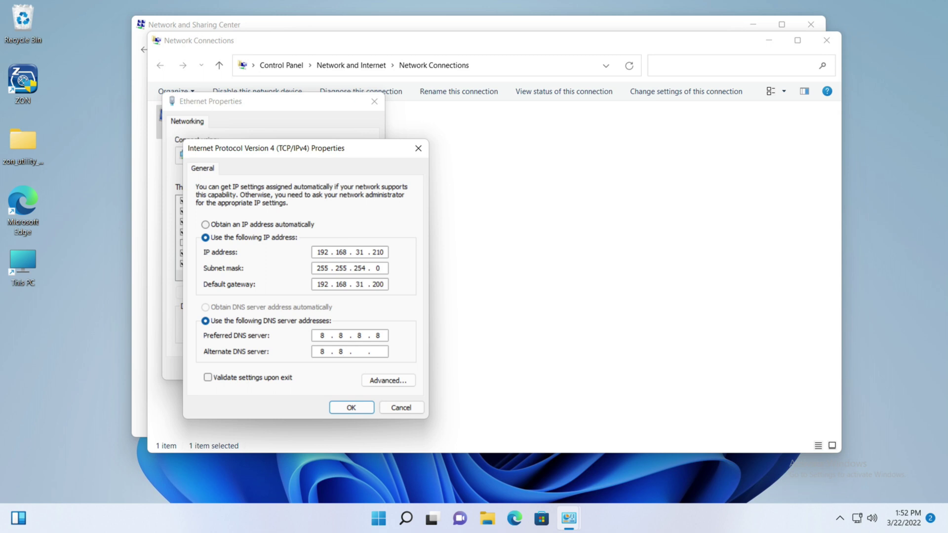
type("4.4")
left_click(346, 407)
left_click(302, 369)
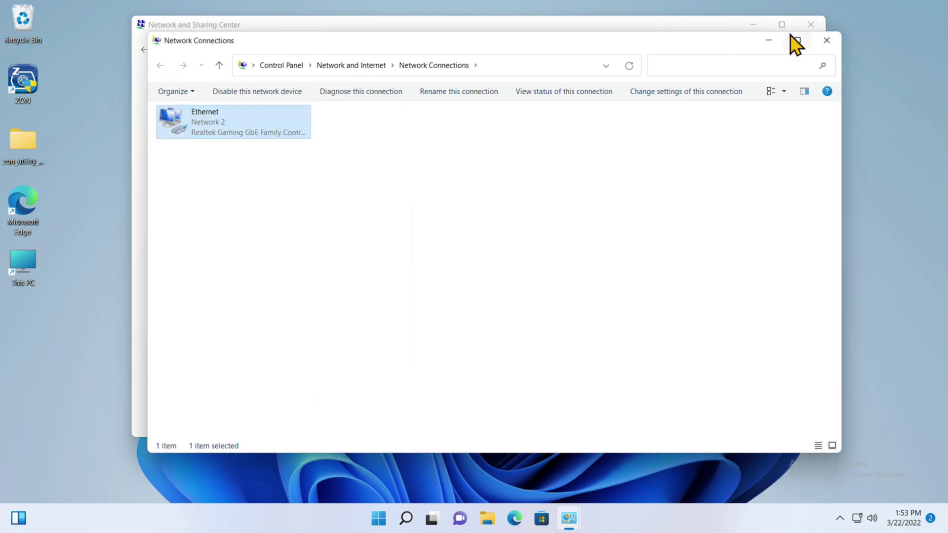
Step: Close the Network Connections and Network and Sharing Center windows and launch Command Prompt
left_click(825, 40)
left_click(812, 25)
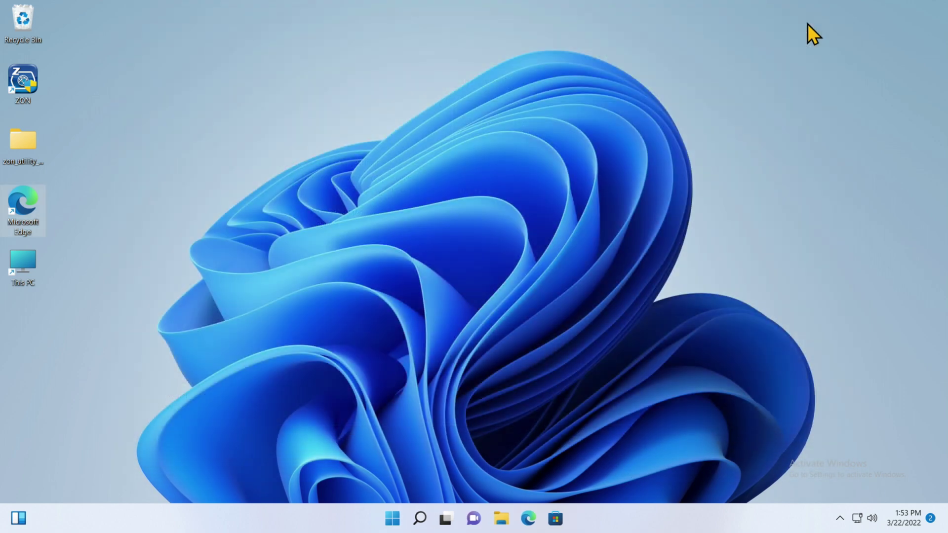
left_click(392, 518)
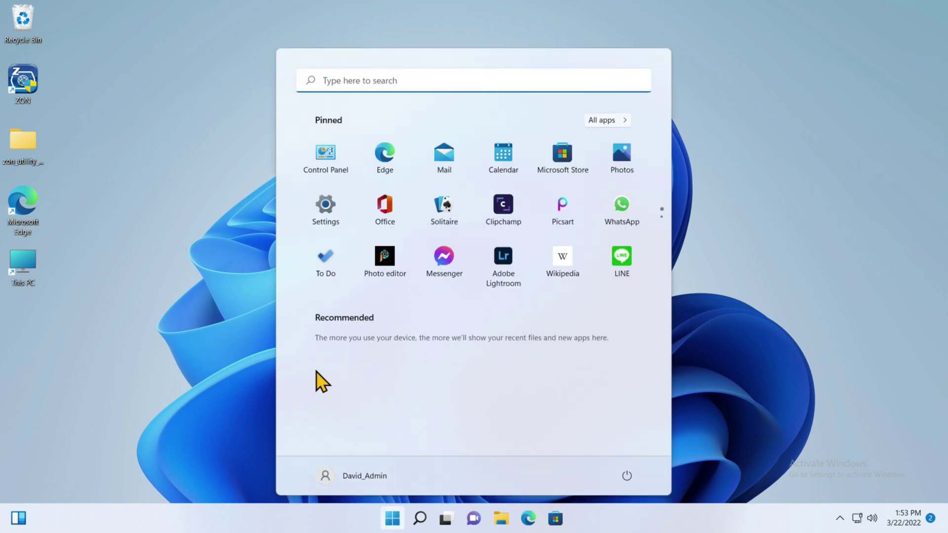
scroll(352, 242, "down", 1)
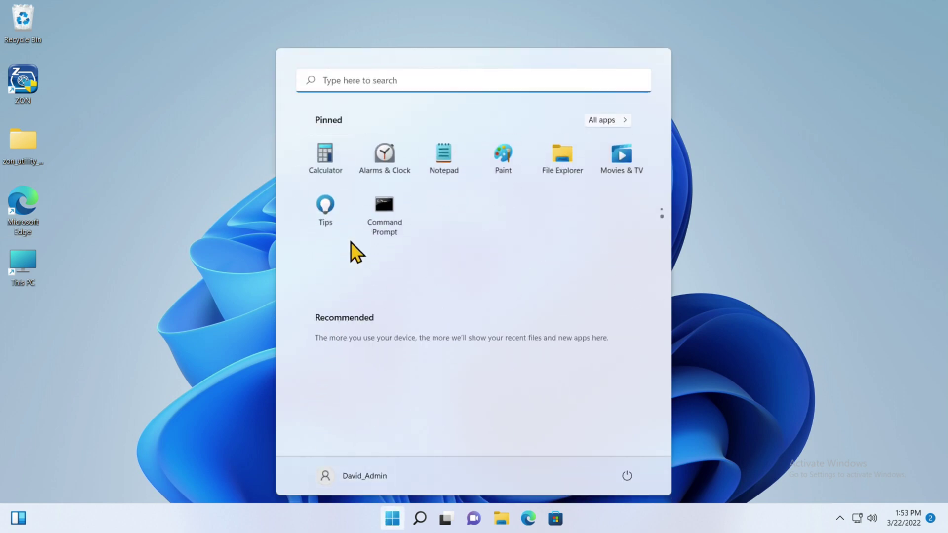
left_click(387, 212)
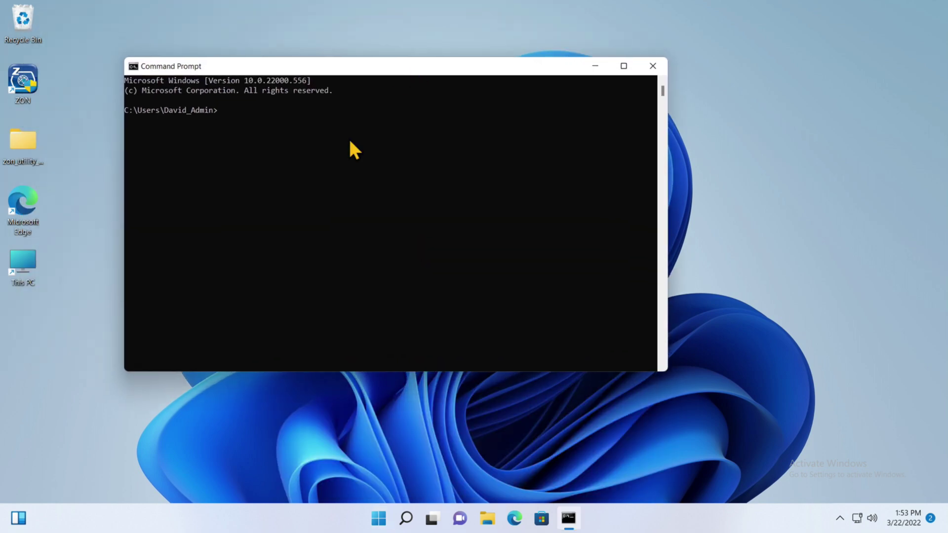
Step: Run ipconfig to confirm IP 192.168.31.210 and gateway 192.168.31.200, then exit
type("ipconfig")
key("Return")
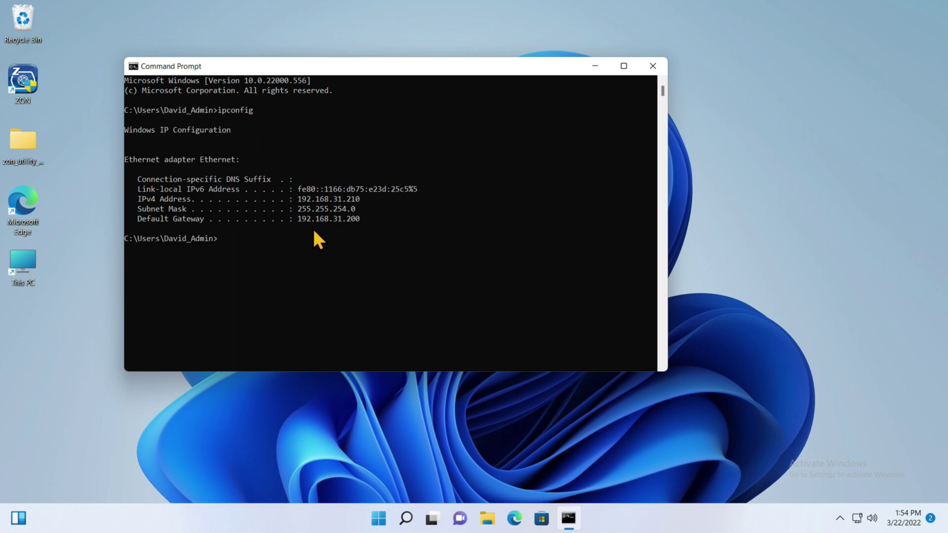
type("exit")
key("Return")
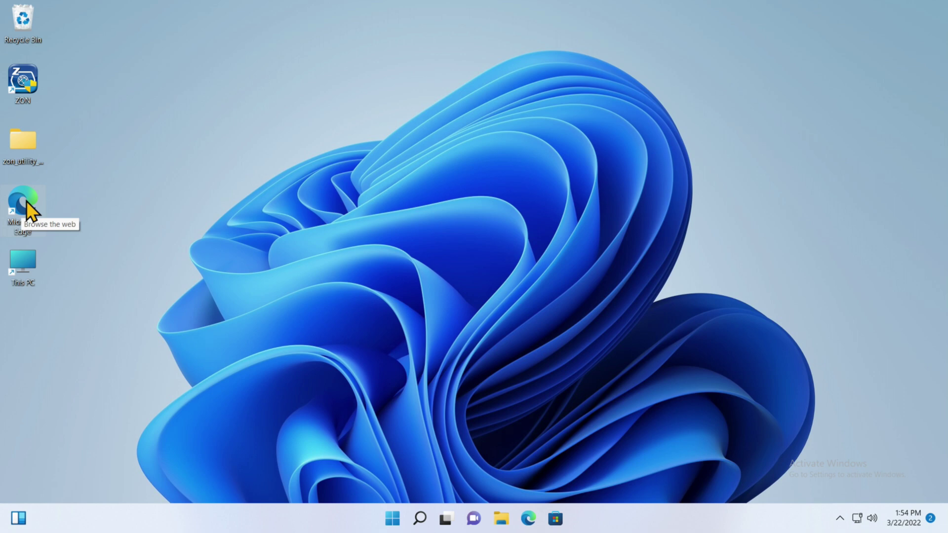
Step: Search Google for 'pe4doers' in Edge, open the PE4Doers YouTube channel, and pause its video
double_click(26, 201)
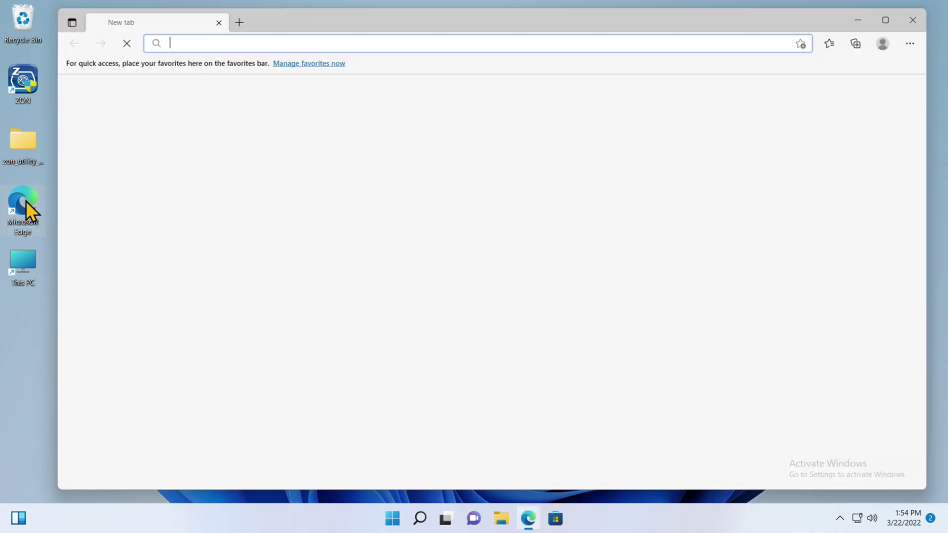
left_click(331, 297)
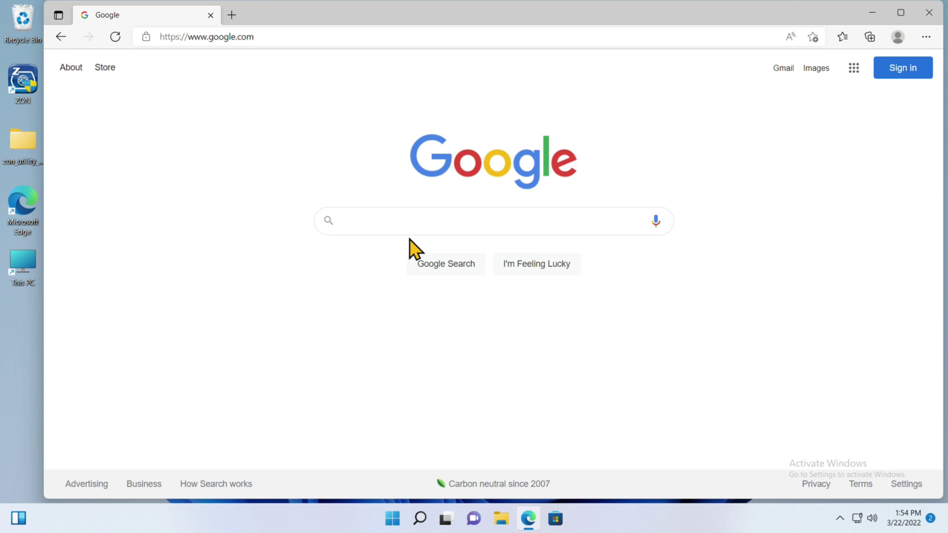
type("pe4")
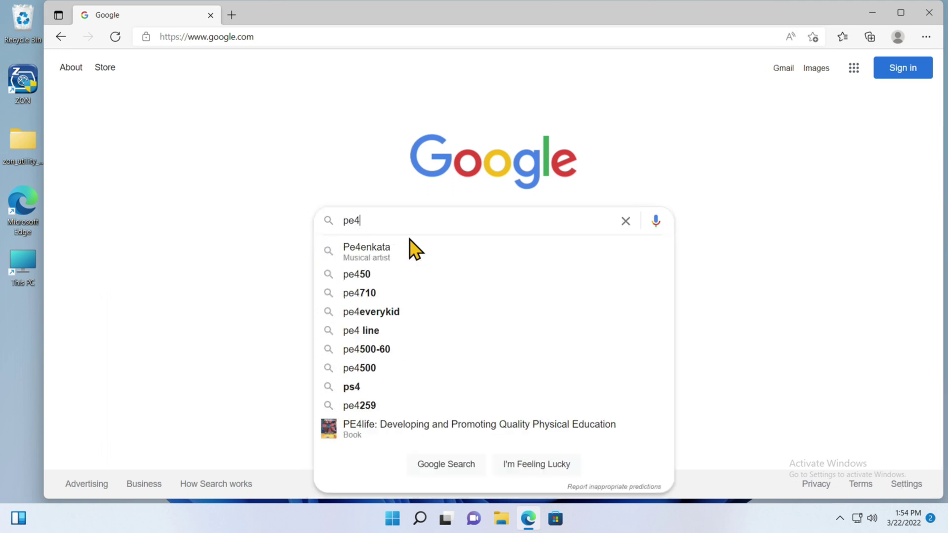
type("doers")
key("Return")
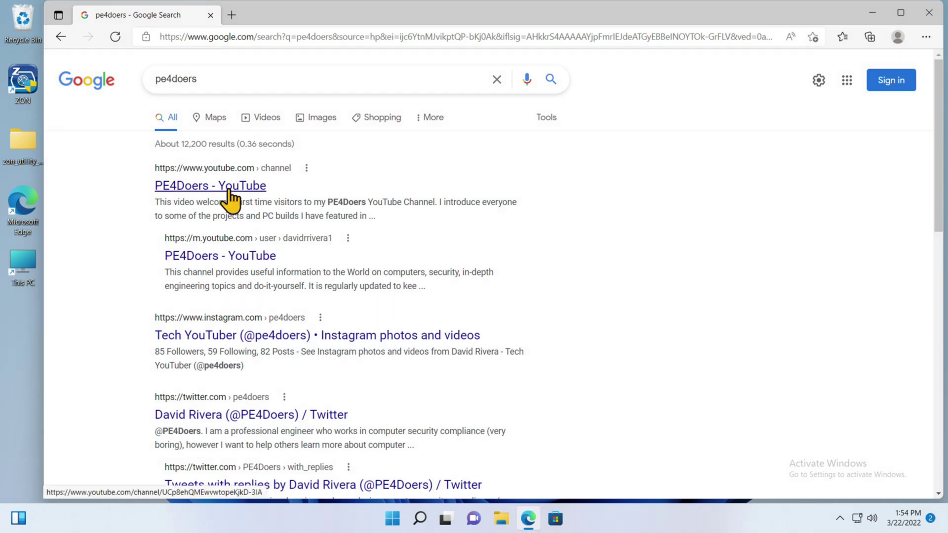
left_click(194, 187)
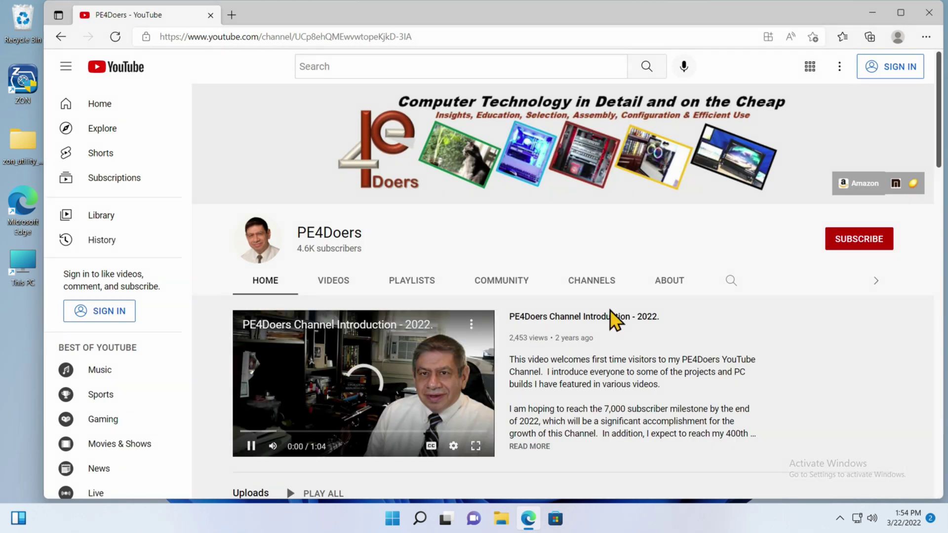
left_click(280, 384)
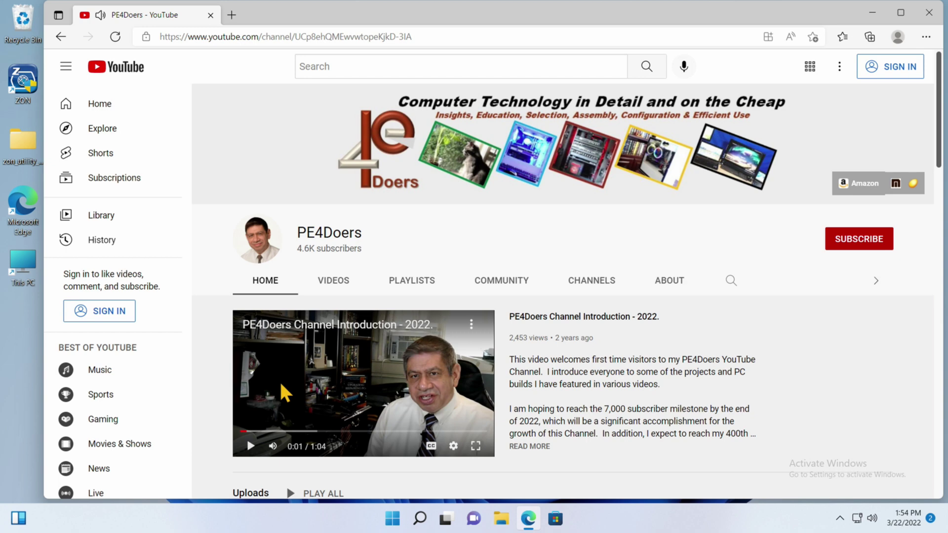